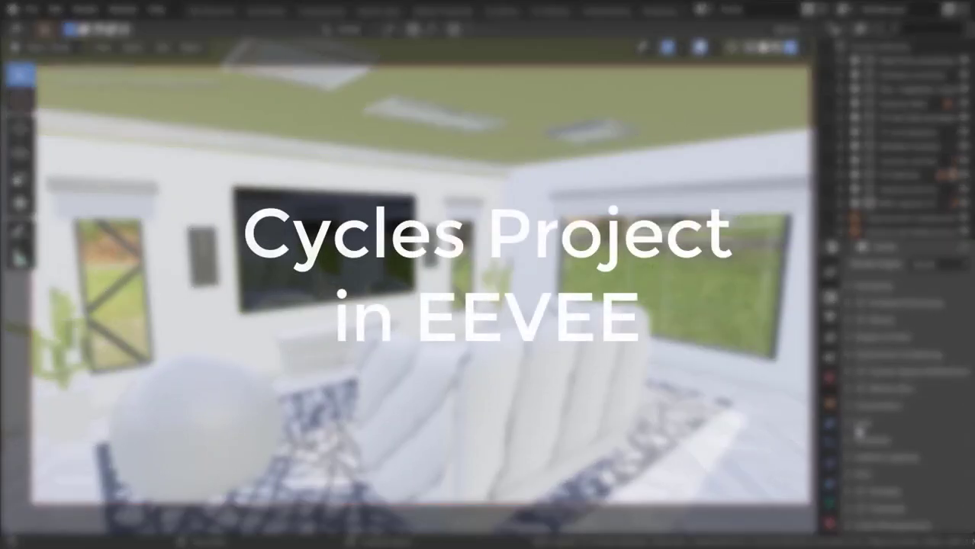
# - Expand the Indirect Lighting panel in Render Properties to reveal the Bake Indirect Lighting options
pyautogui.click(847, 457)
pyautogui.scroll(-3, 870, 428)
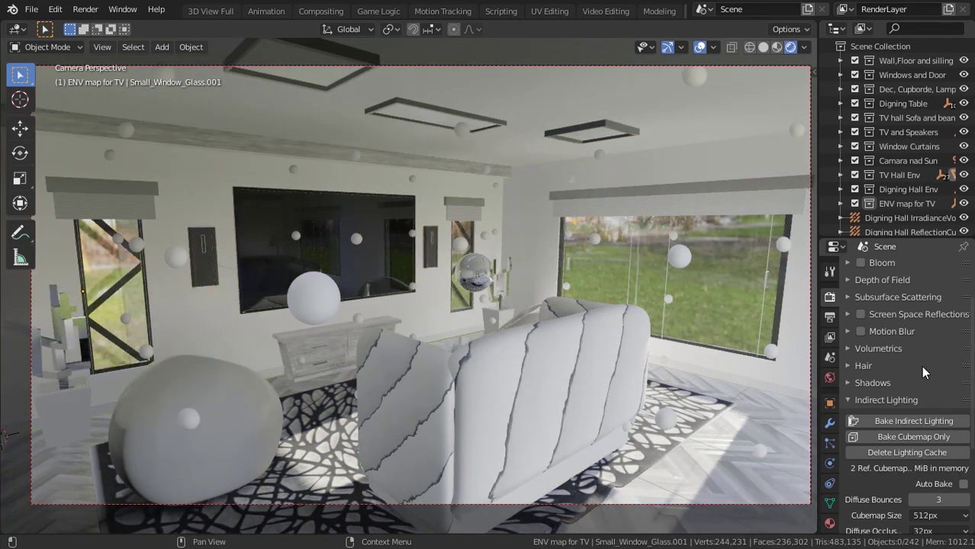
# - In Indirect Lighting Display, set the Cubemap Size to 0.45 m and toggle its viewport preview
pyautogui.scroll(-1, 921, 366)
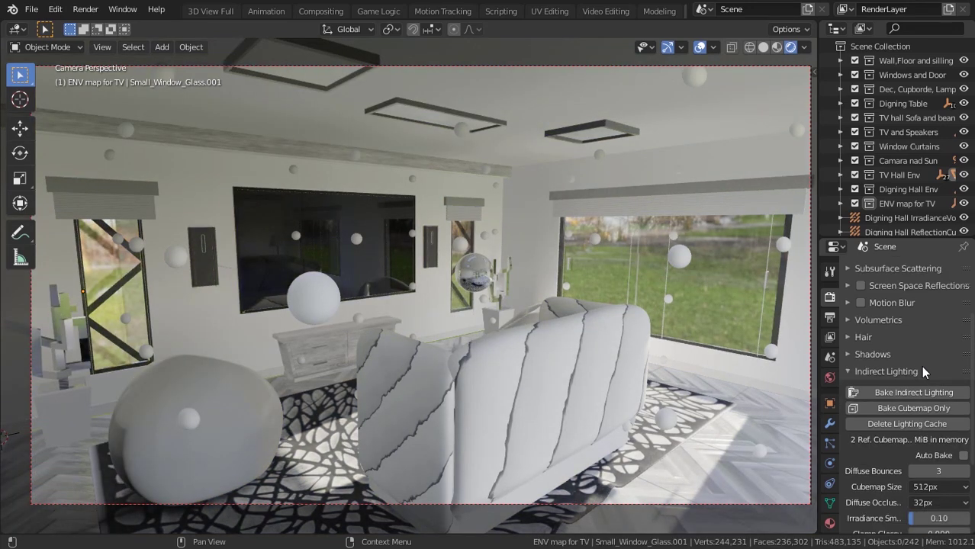
pyautogui.scroll(-1, 921, 366)
pyautogui.scroll(-1, 921, 365)
pyautogui.scroll(-1, 921, 366)
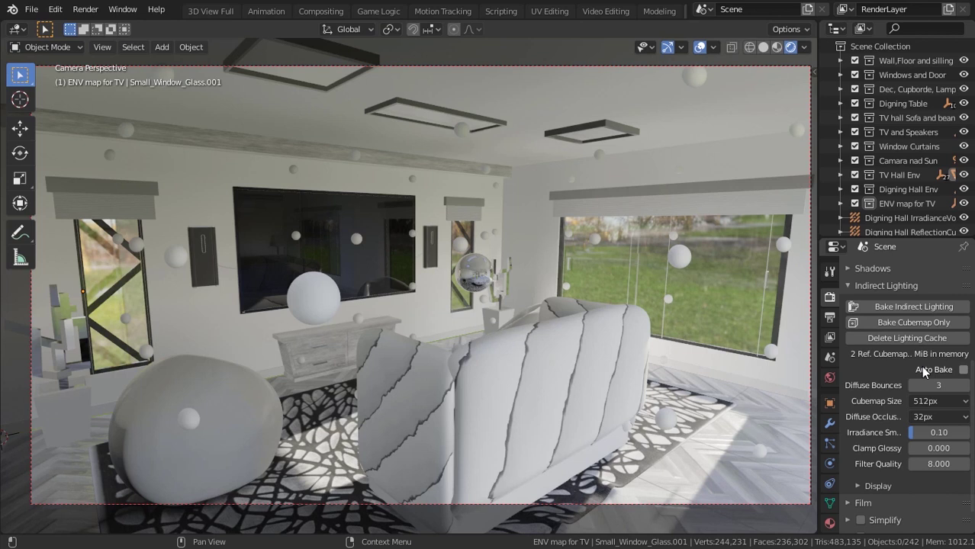
pyautogui.click(860, 486)
pyautogui.scroll(-2, 899, 469)
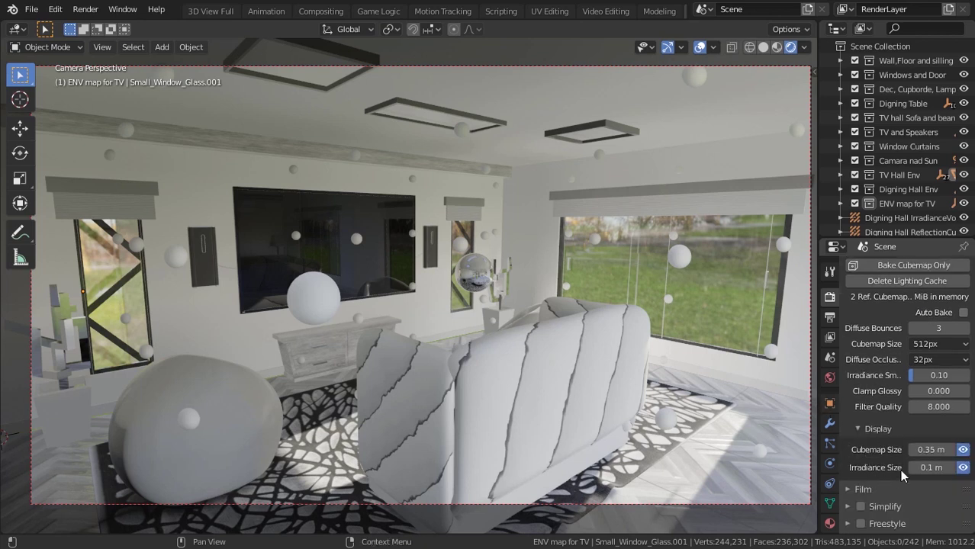
pyautogui.click(952, 450)
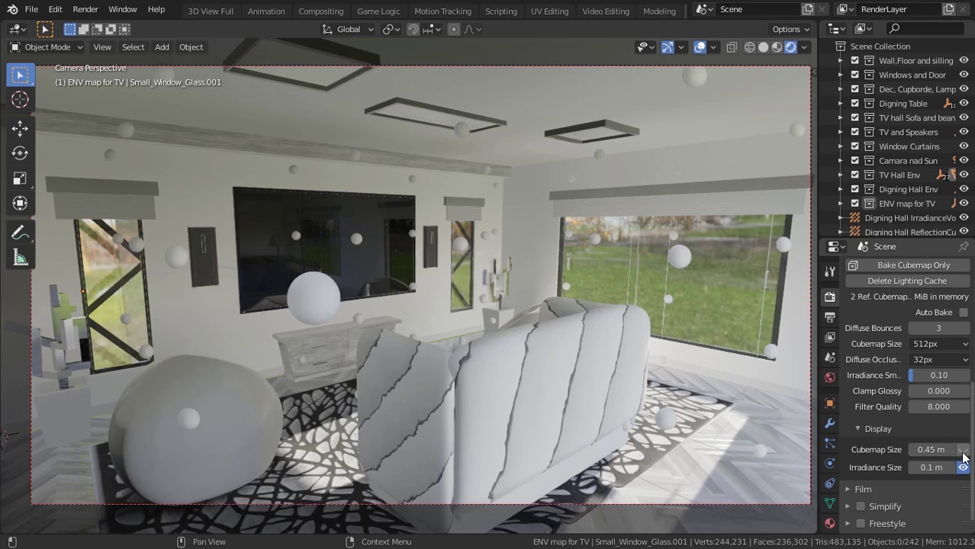
pyautogui.click(964, 454)
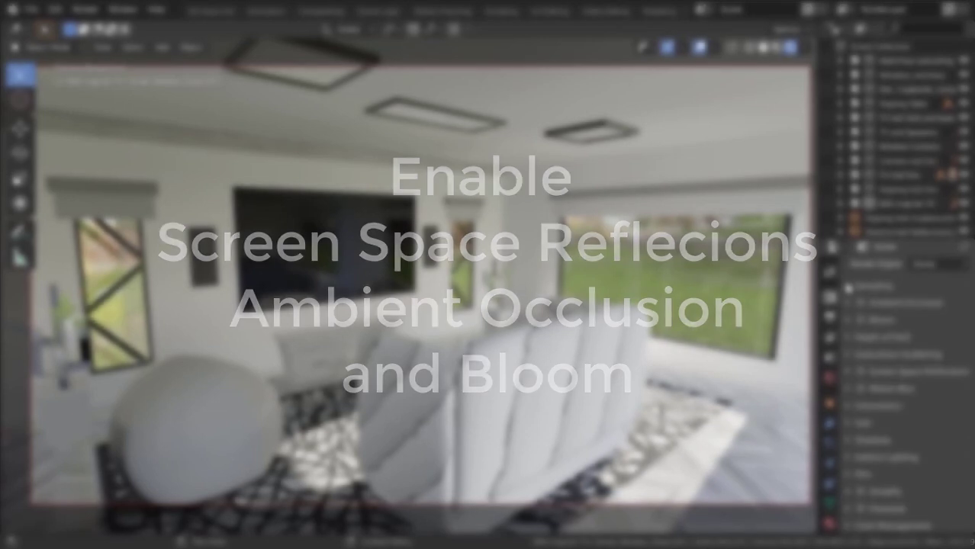
# - Enable Ambient Occlusion, Screen Space Reflections and Bloom, then orbit out of the camera view
pyautogui.click(861, 303)
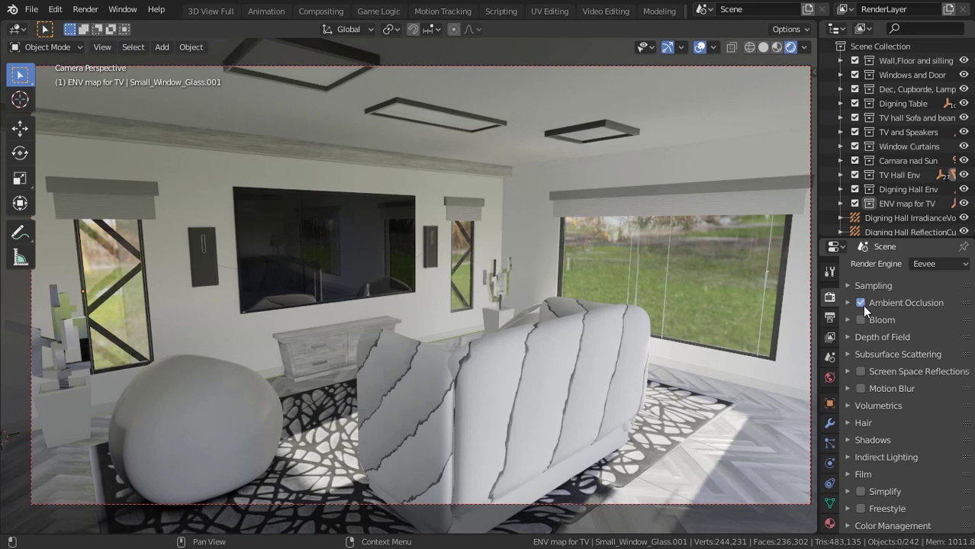
pyautogui.click(864, 372)
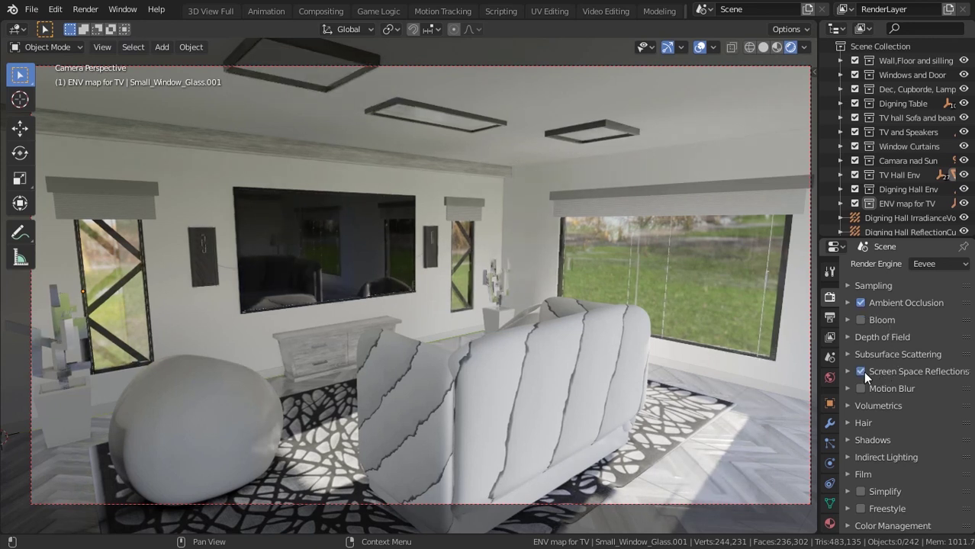
pyautogui.click(860, 321)
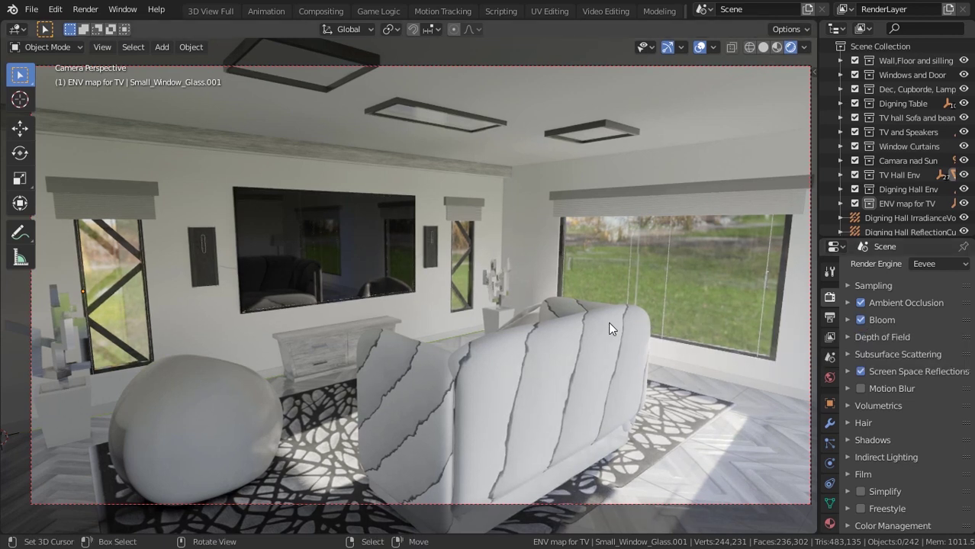
pyautogui.moveTo(465, 342)
pyautogui.mouseDown(button='middle')
pyautogui.moveTo(381, 345)
pyautogui.moveTo(404, 344)
pyautogui.mouseUp(button='middle')
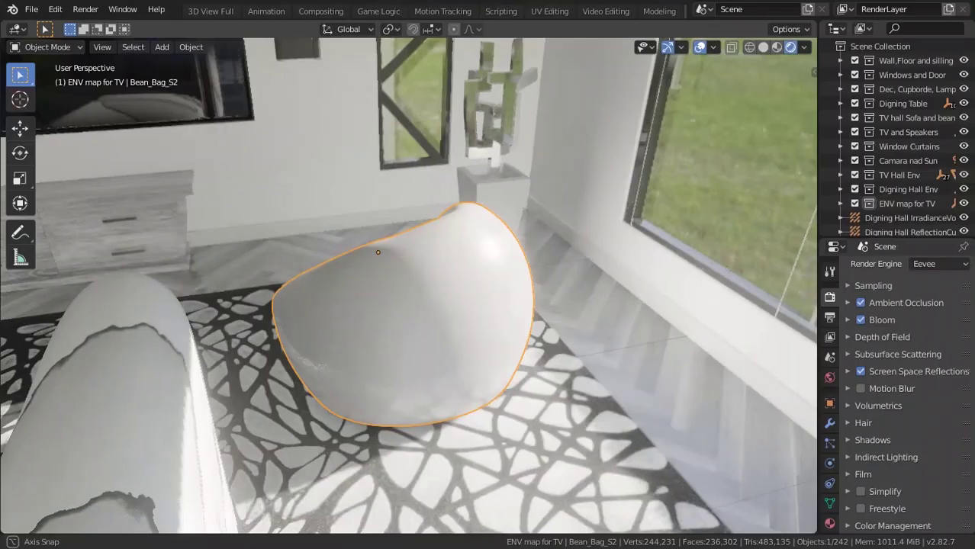
# - Frame the wall speaker and orbit to see the bean bag reflected in the TV
pyautogui.moveTo(405, 343)
pyautogui.mouseDown(button='middle')
pyautogui.moveTo(442, 343)
pyautogui.moveTo(427, 397)
pyautogui.moveTo(462, 365)
pyautogui.mouseUp(button='middle')
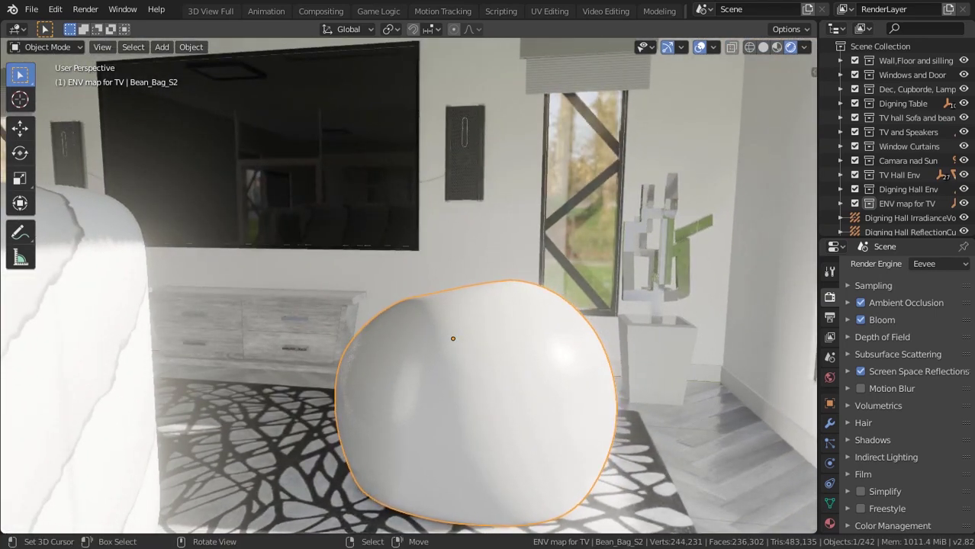
pyautogui.click(464, 153)
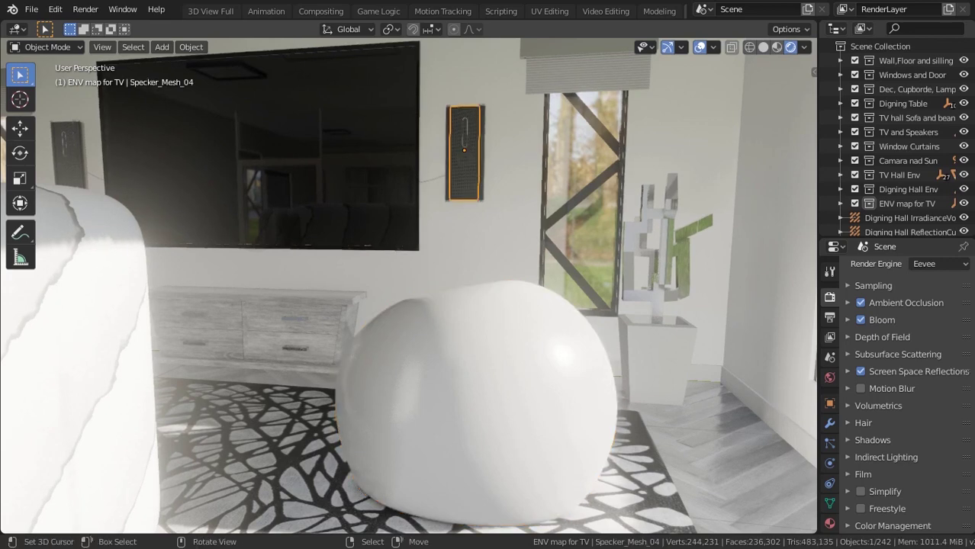
pyautogui.press('KP_Decimal')
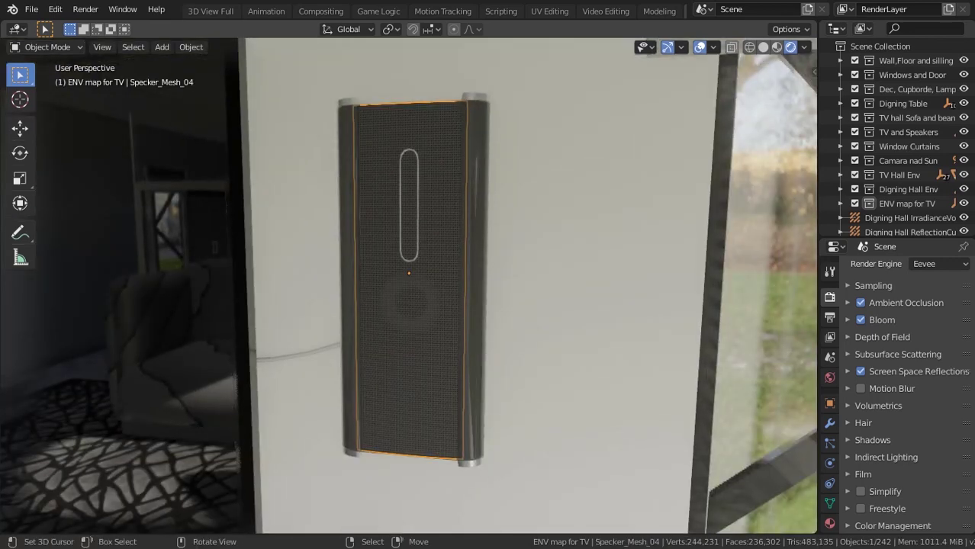
pyautogui.moveTo(427, 305); pyautogui.dragTo(611, 293, button='middle')
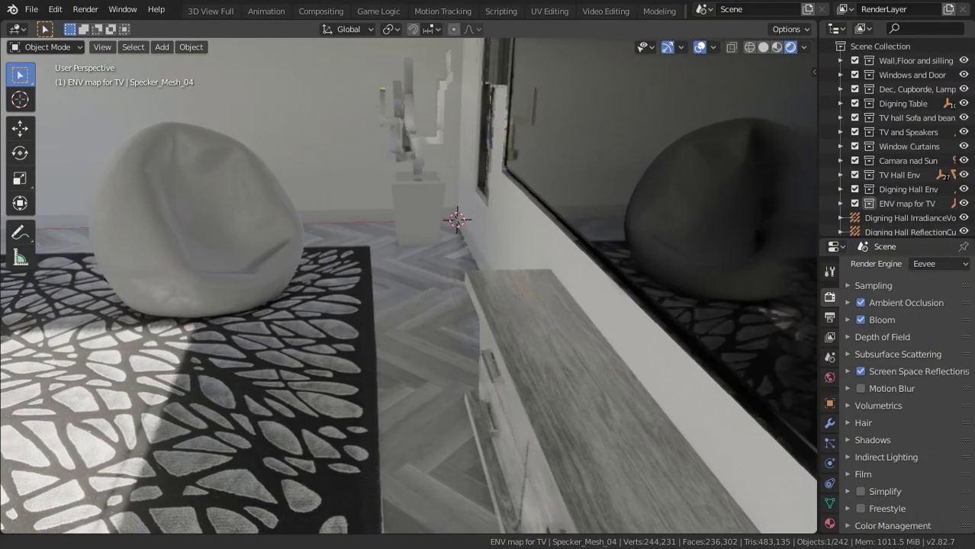
pyautogui.moveTo(488, 306)
pyautogui.mouseDown(button='middle')
pyautogui.moveTo(534, 305)
pyautogui.moveTo(427, 290)
pyautogui.mouseUp(button='middle')
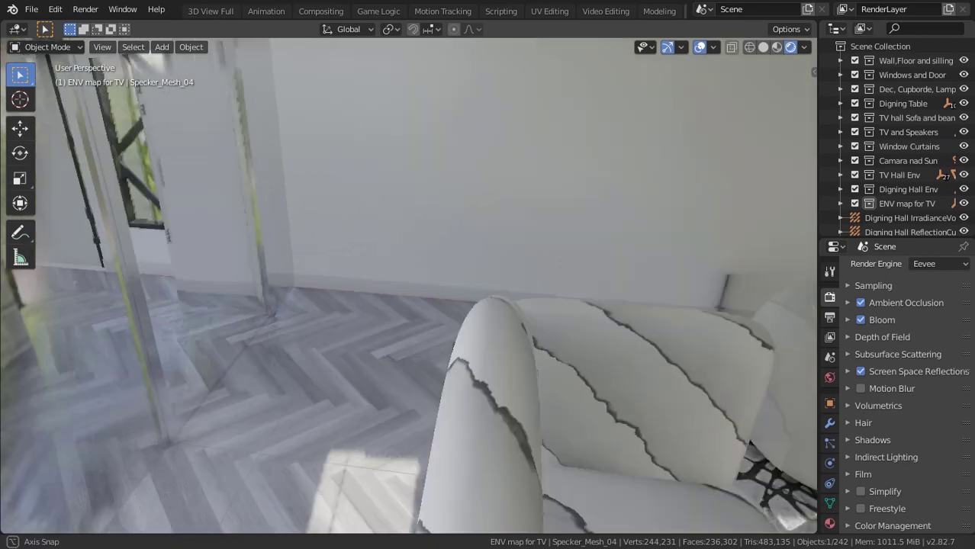
# - Frame the bookshelf, then orbit past the chairs around the glass dining table
pyautogui.moveTo(488, 305); pyautogui.dragTo(412, 297, button='middle')
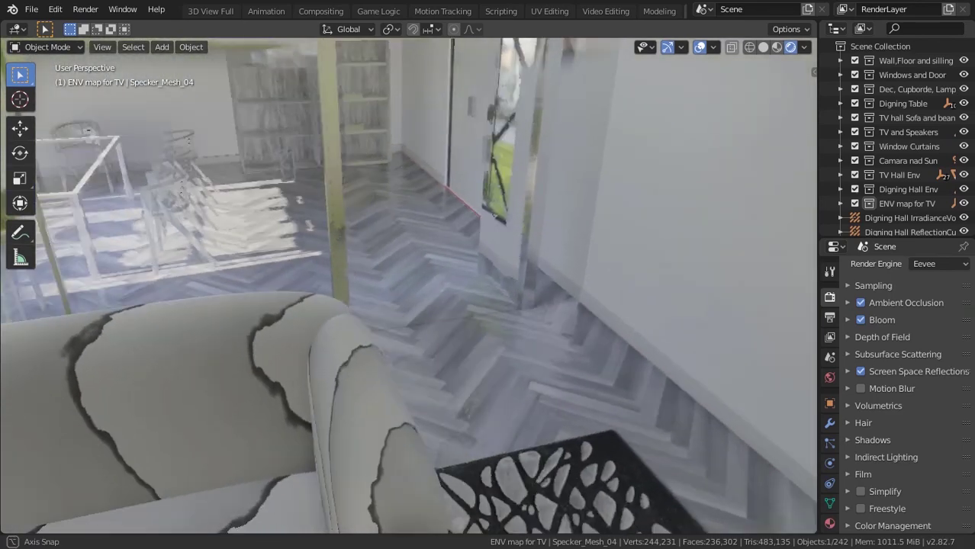
pyautogui.moveTo(489, 305); pyautogui.dragTo(458, 298, button='middle')
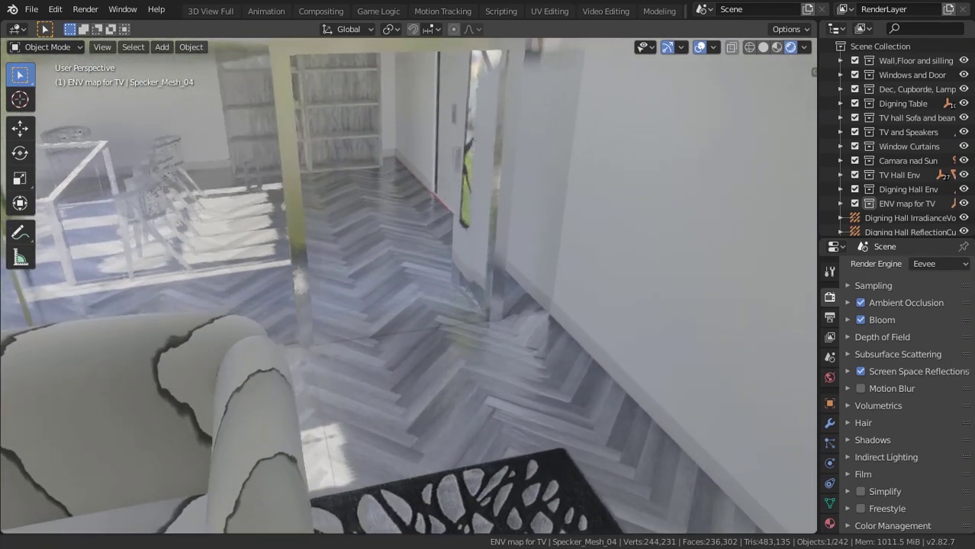
pyautogui.click(302, 137)
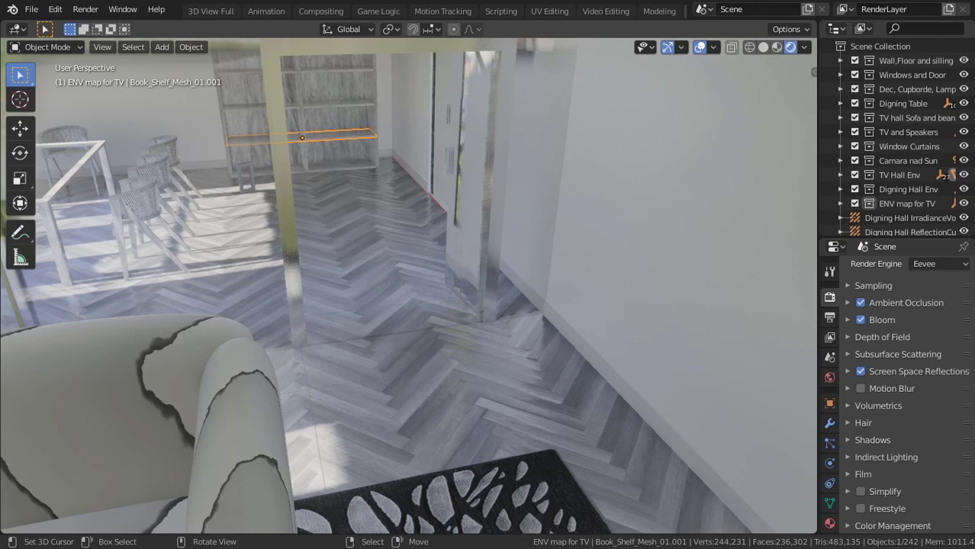
pyautogui.press('KP_Decimal')
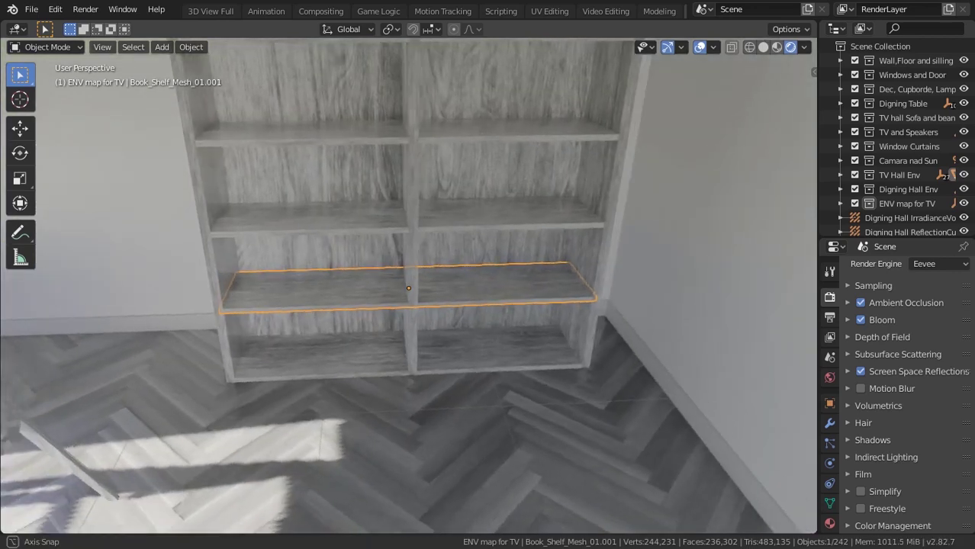
pyautogui.moveTo(191, 382)
pyautogui.mouseDown(button='middle')
pyautogui.moveTo(254, 399)
pyautogui.moveTo(455, 290)
pyautogui.moveTo(519, 279)
pyautogui.moveTo(813, 306)
pyautogui.mouseUp(button='middle')
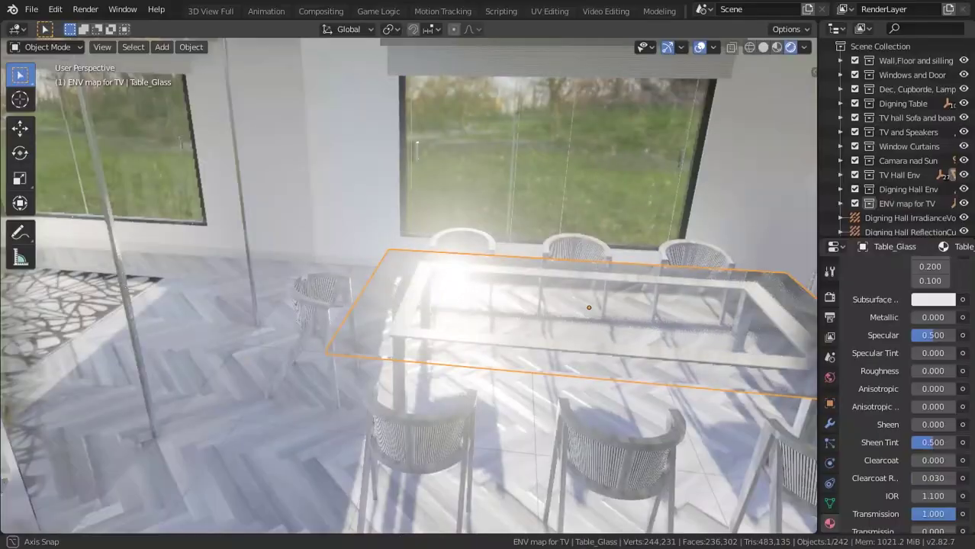
pyautogui.moveTo(382, 298); pyautogui.dragTo(535, 298, button='middle')
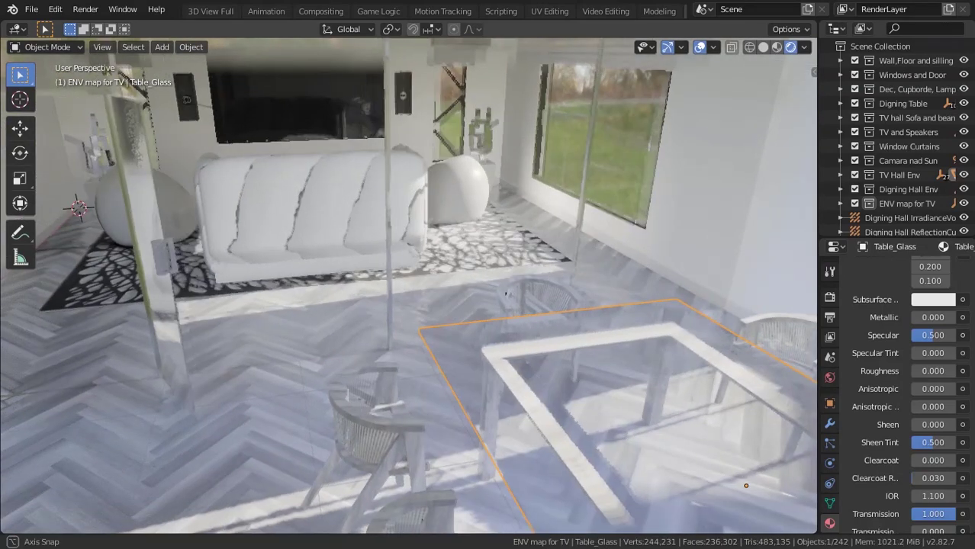
# - Frame the TV screen and orbit to a frontal view of its reflections
pyautogui.click(504, 297)
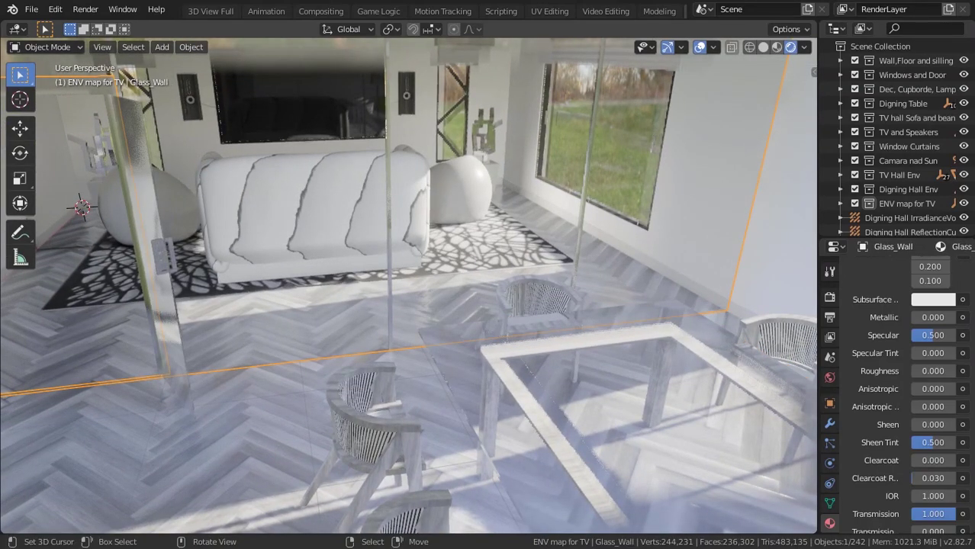
pyautogui.click(298, 103)
pyautogui.press('KP_Decimal')
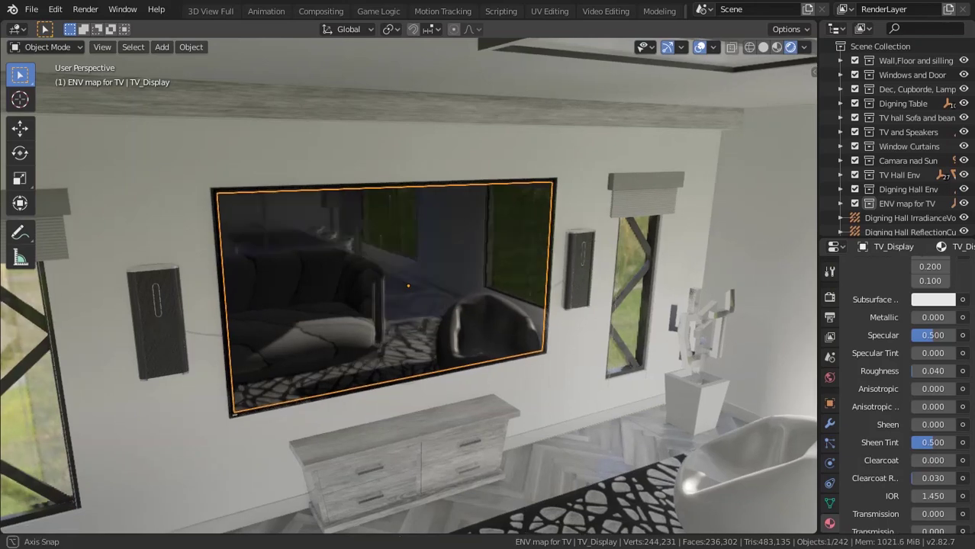
pyautogui.moveTo(409, 297); pyautogui.dragTo(656, 298, button='middle')
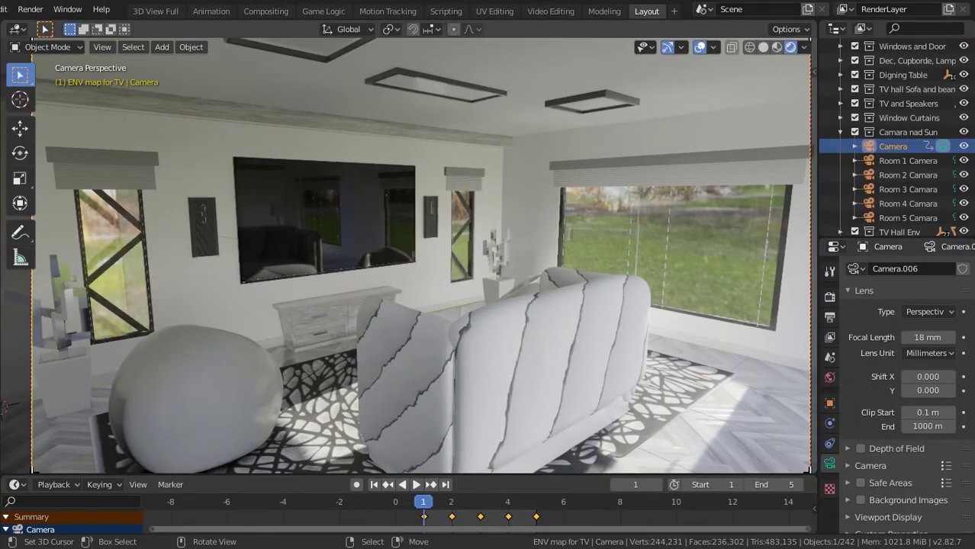
# - Step the timeline from frame 1 to frame 5 through each keyframed camera view
pyautogui.click(658, 485)
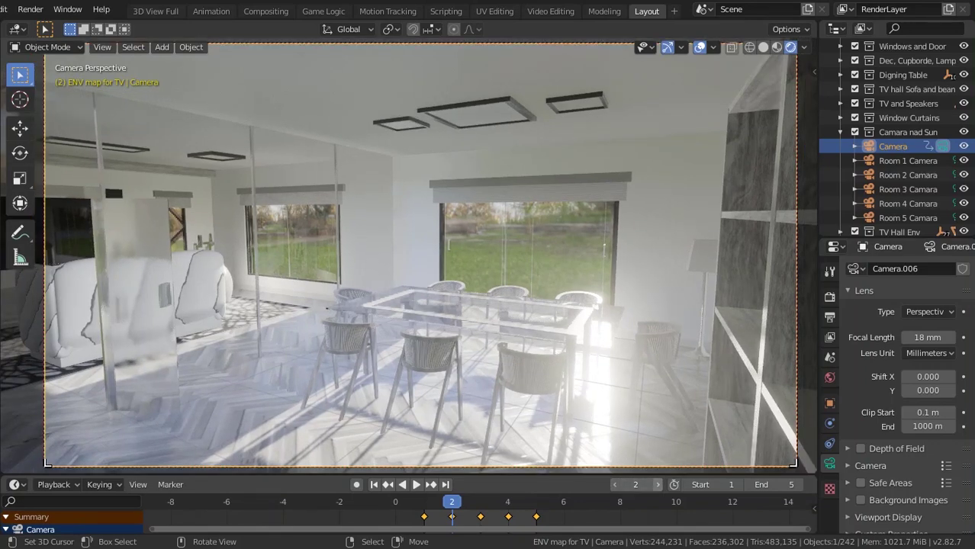
pyautogui.click(657, 485)
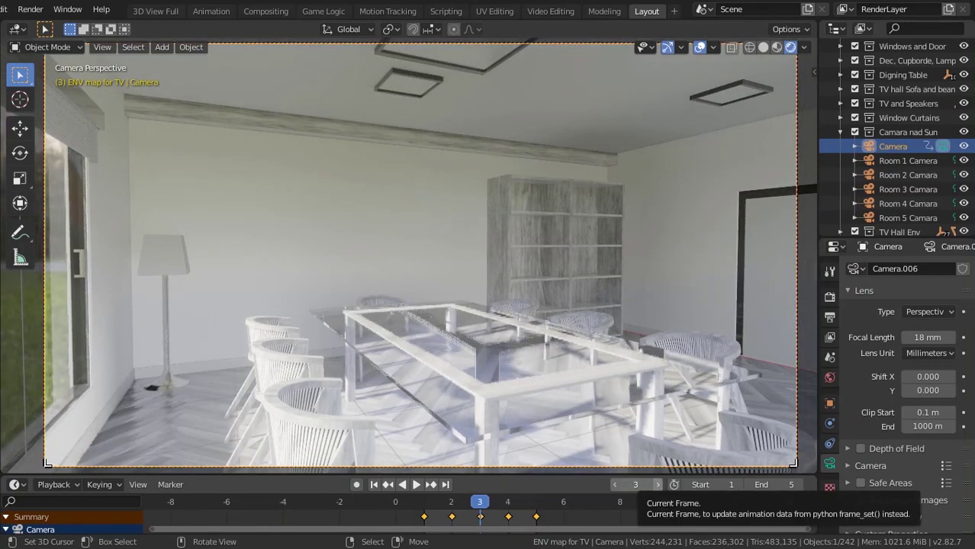
pyautogui.click(657, 485)
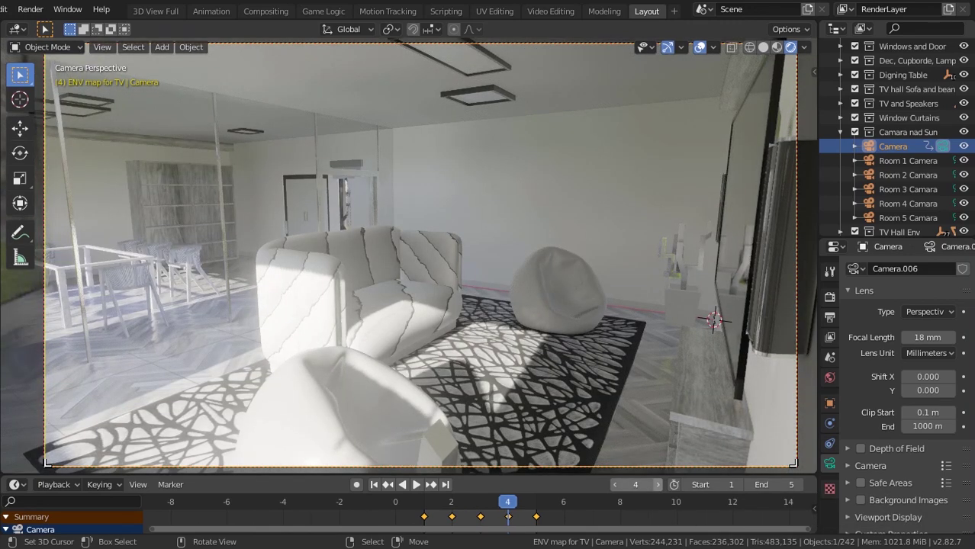
pyautogui.press('Right')
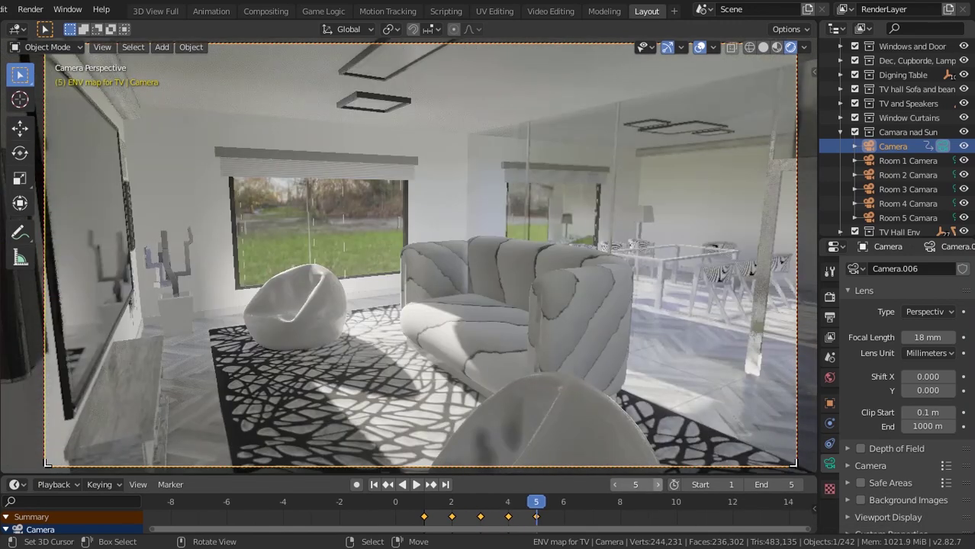